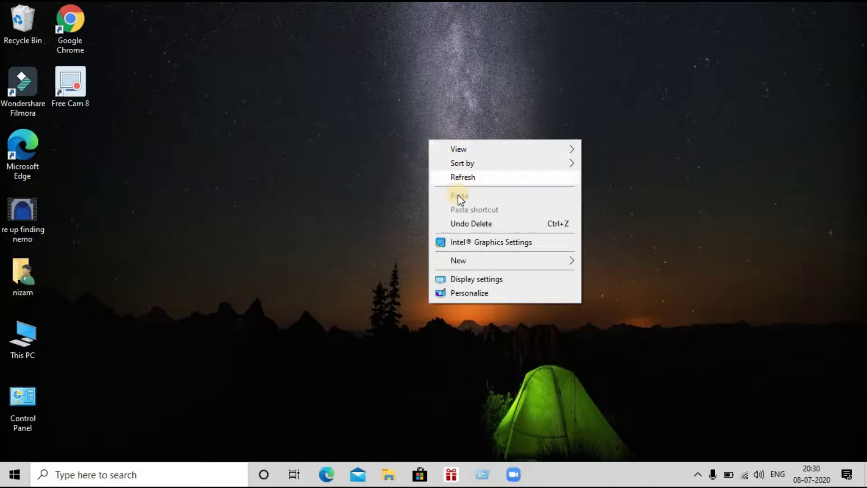
left_click(459, 177)
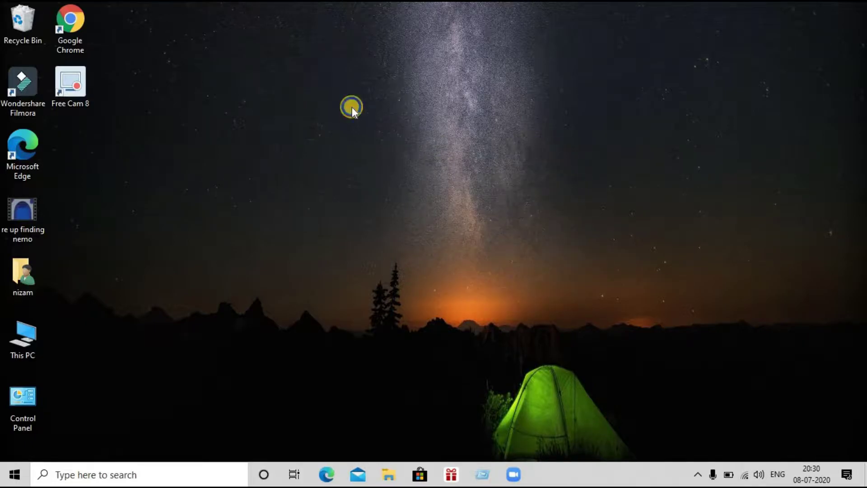
right_click(352, 106)
left_click(382, 144)
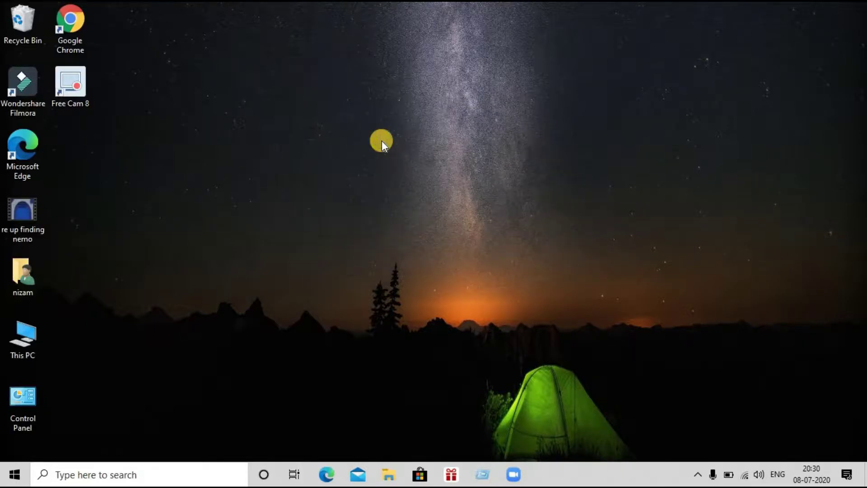
right_click(381, 141)
left_click(408, 179)
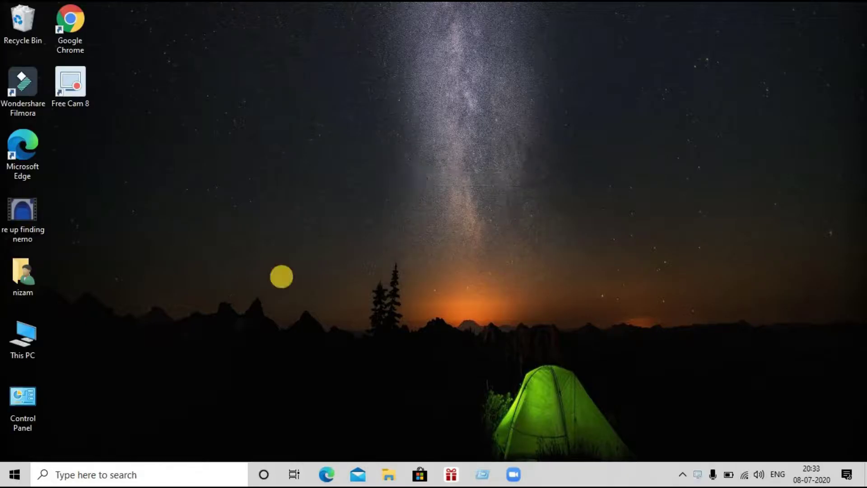
right_click(295, 275)
left_click(319, 318)
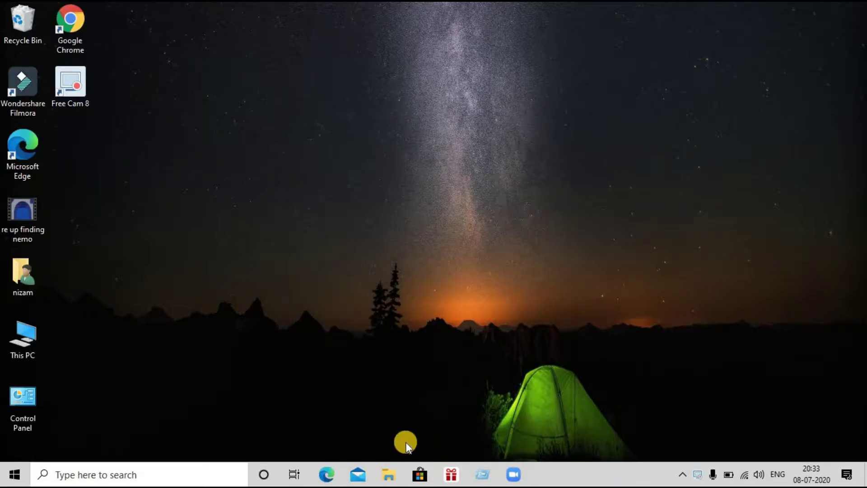
Open the Kaspersky disc in DVD RW Drive (E:) from This PC and launch the Kaspersky Internet Security installation.
left_click(387, 483)
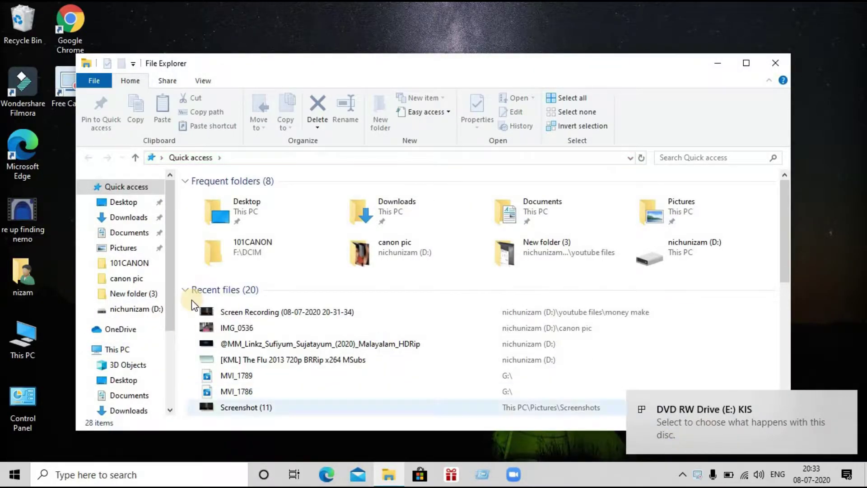
left_click(114, 349)
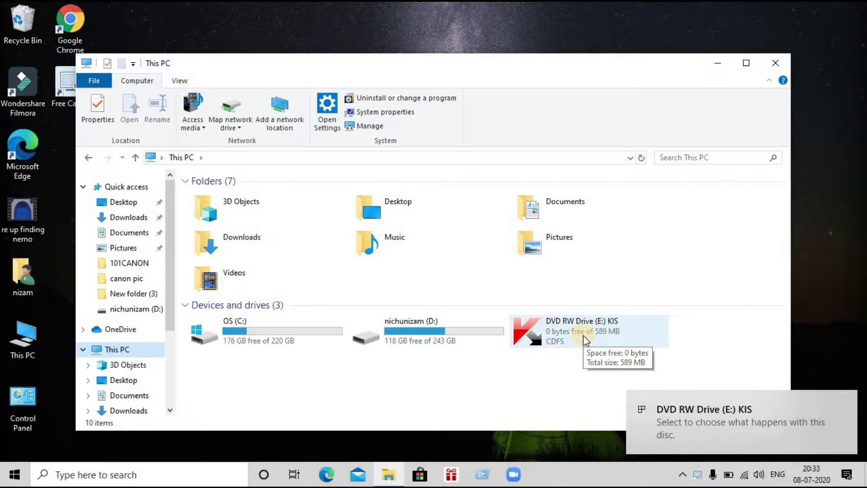
left_click(583, 336)
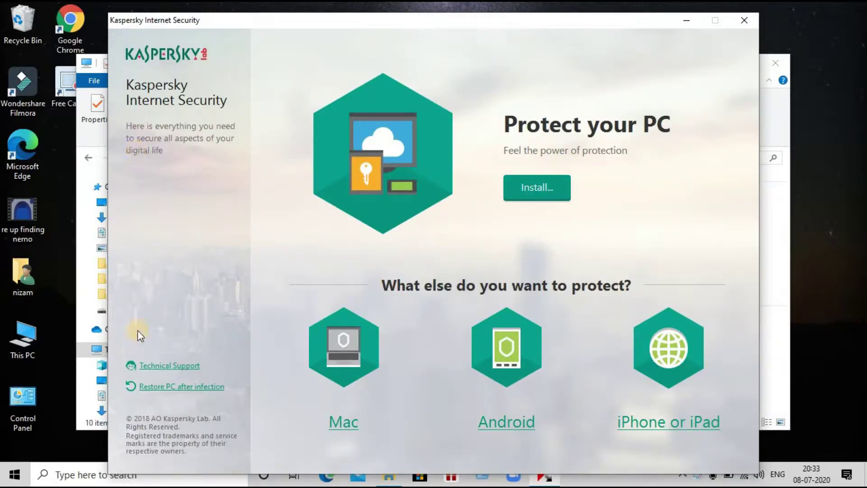
left_click(543, 199)
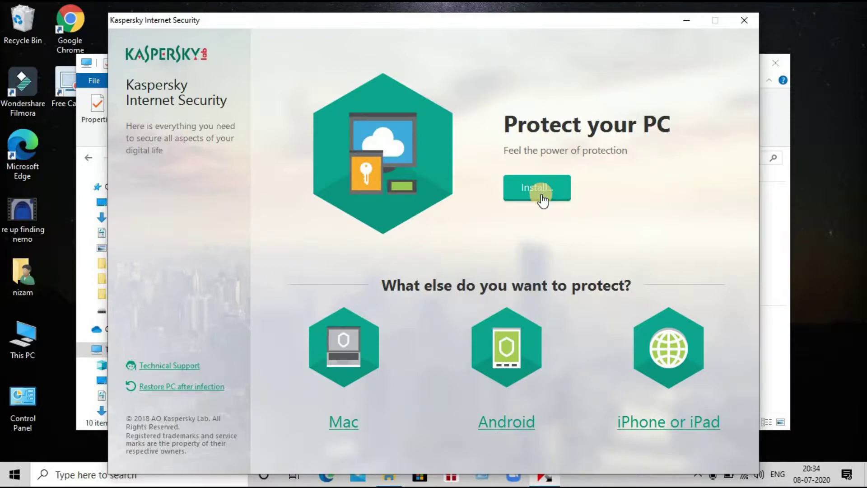
left_click(541, 195)
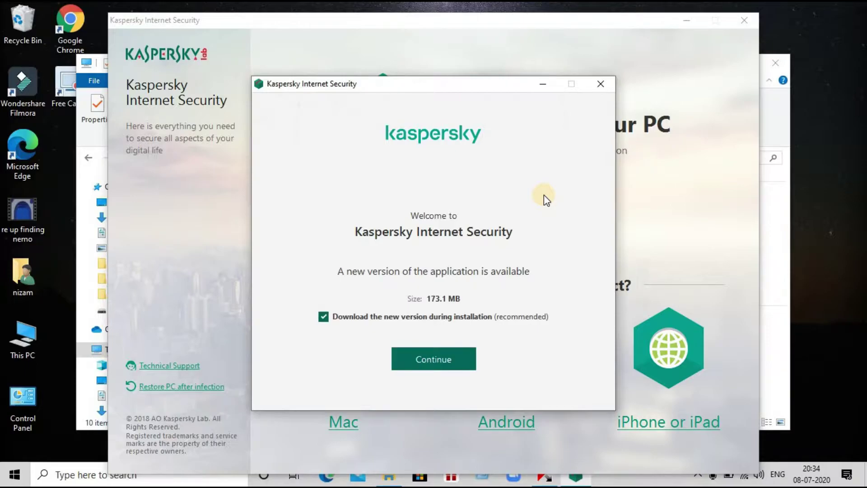
Accept downloading the new version and the license terms, and start the installation with Kaspersky Security Network participation enabled.
left_click(409, 361)
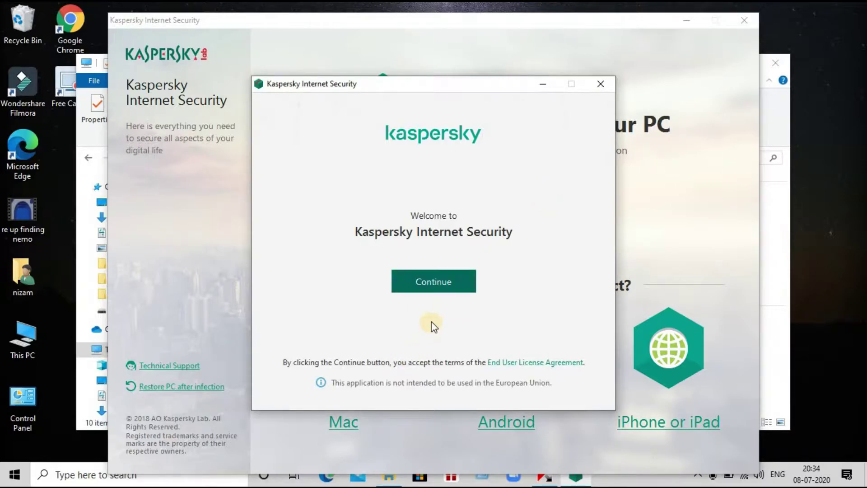
left_click(421, 281)
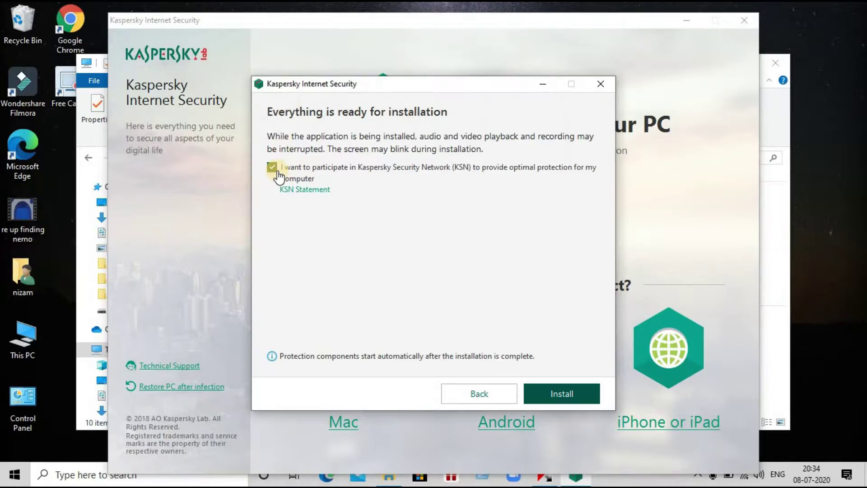
left_click(570, 394)
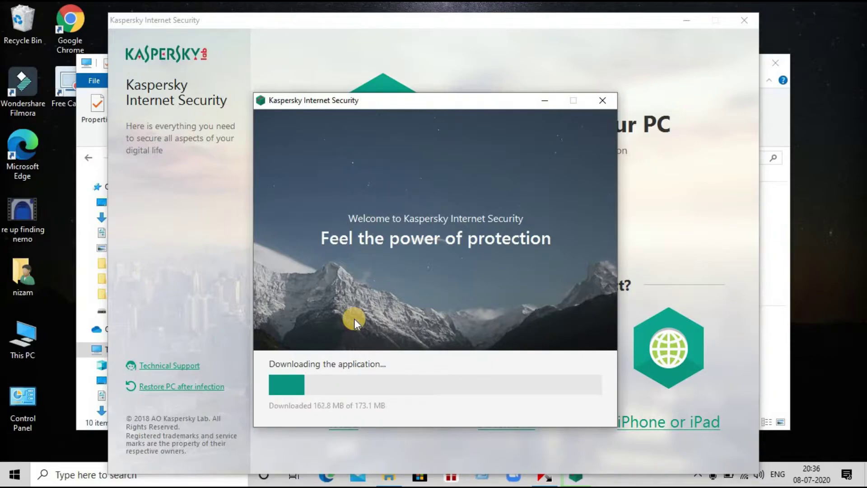
right_click(816, 162)
left_click(814, 204)
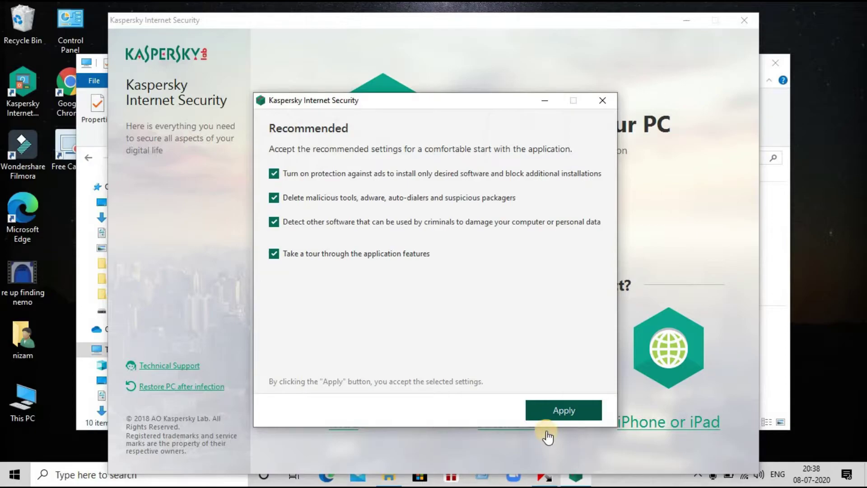
Apply all the recommended protection settings, including the feature tour, and finish the setup.
left_click(561, 408)
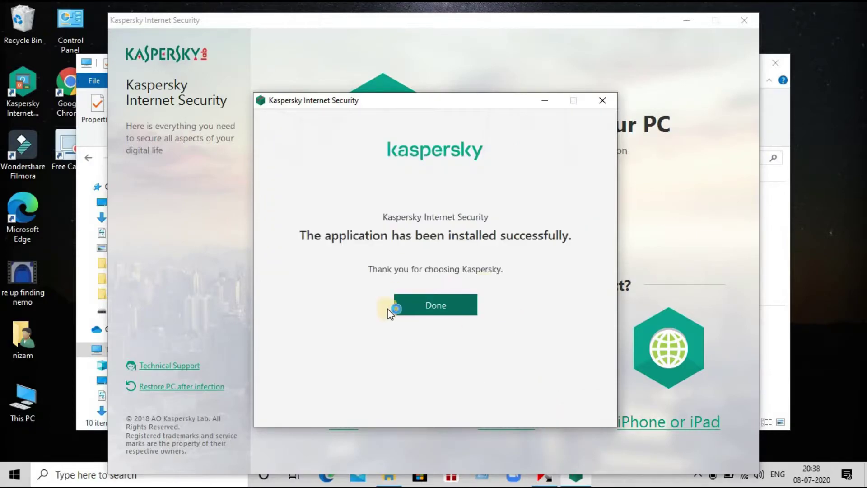
left_click(466, 305)
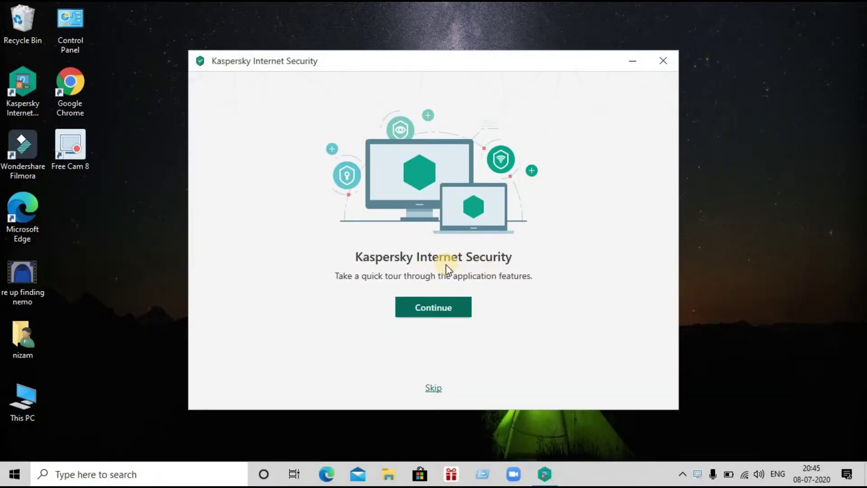
Go through all the pages of the application feature tour to reach the main window.
left_click(431, 312)
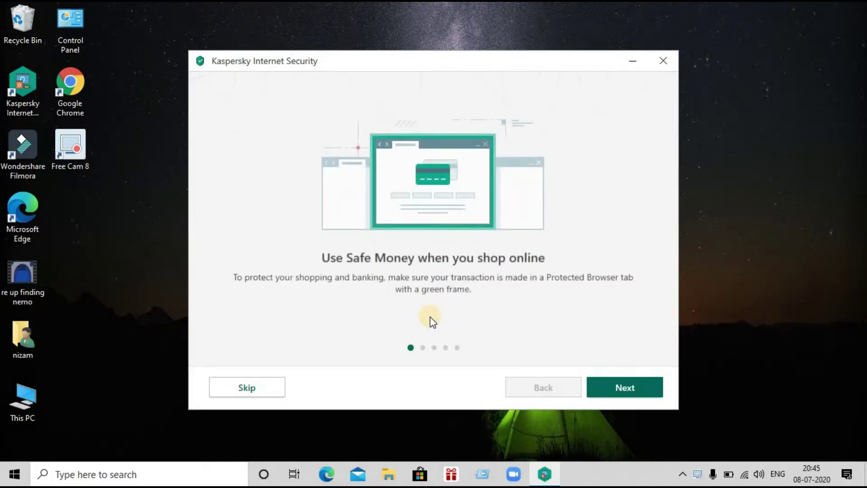
left_click(629, 391)
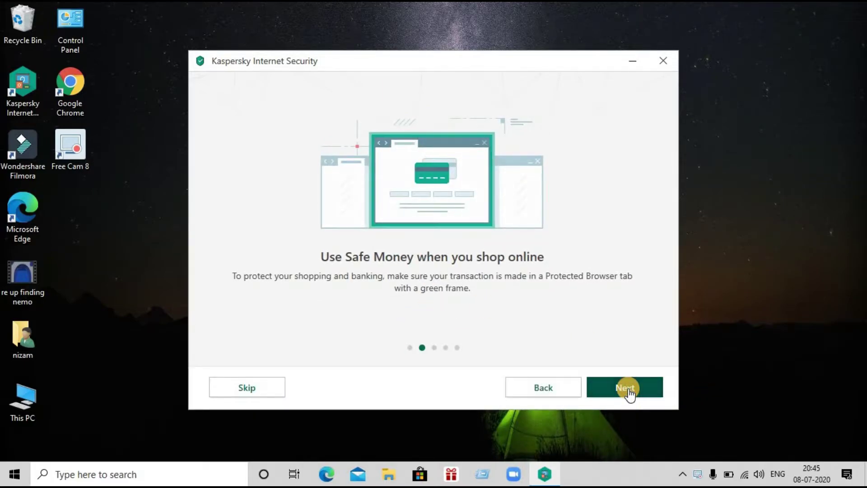
left_click(629, 391)
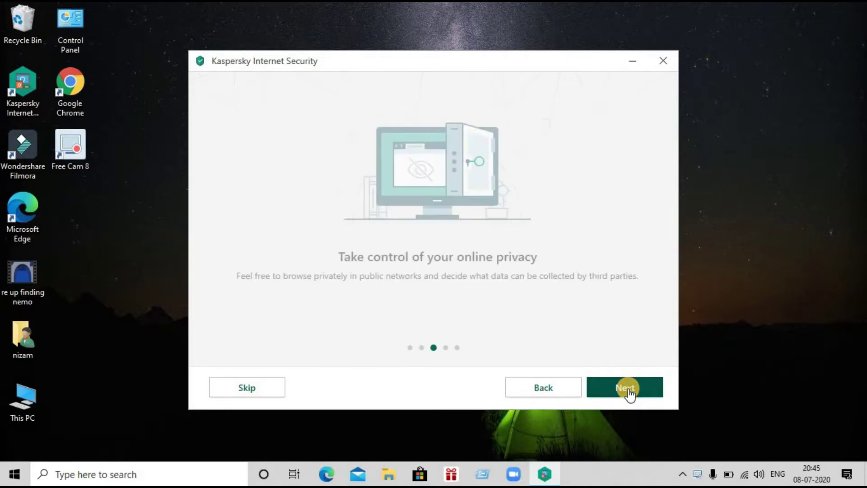
left_click(629, 392)
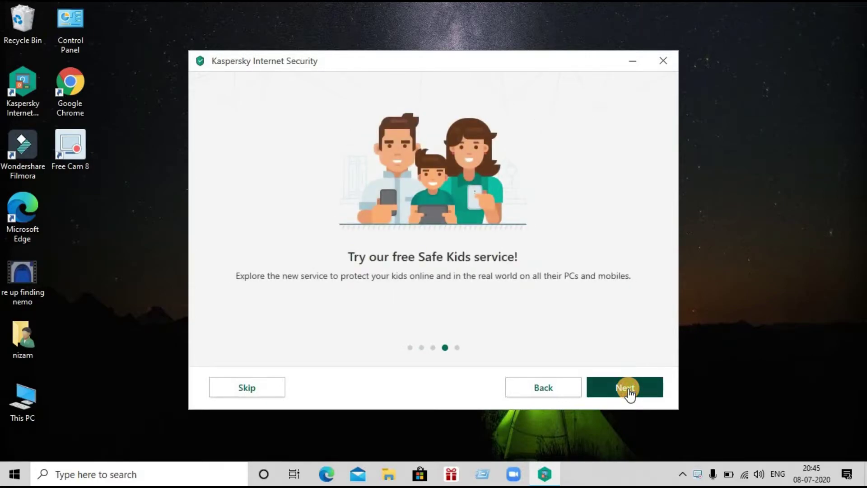
left_click(629, 392)
left_click(628, 391)
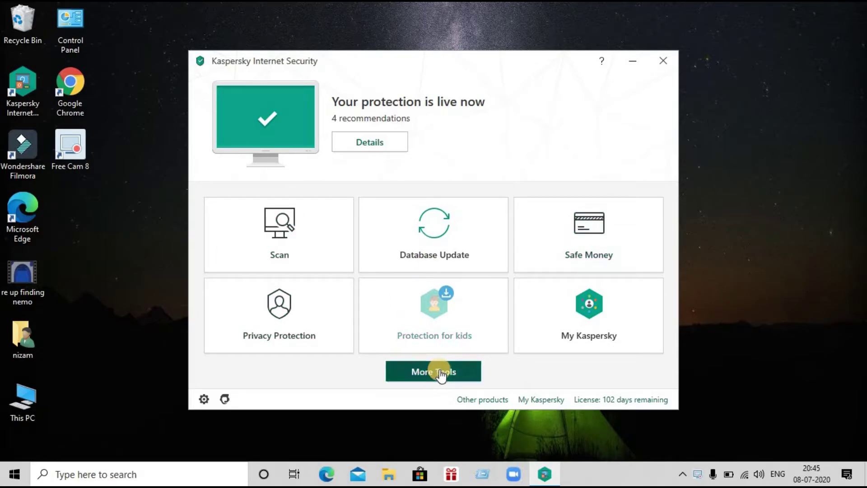
Open the protection details and run the update of the databases and application.
left_click(369, 142)
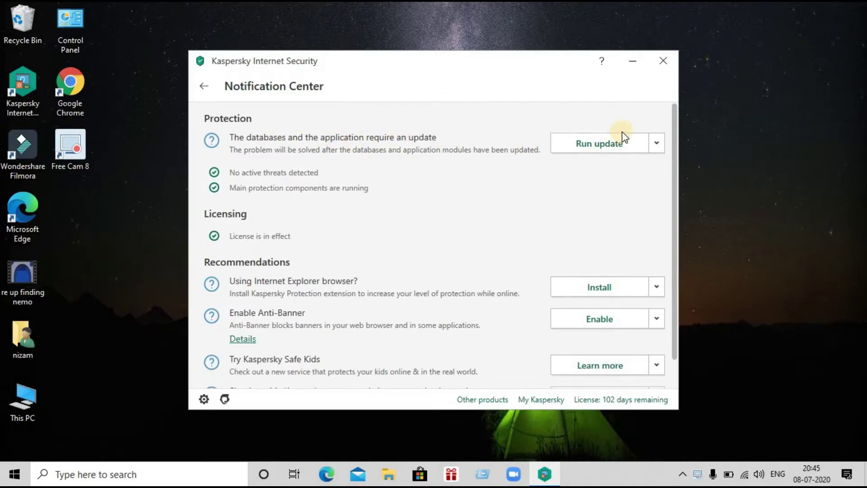
right_click(779, 156)
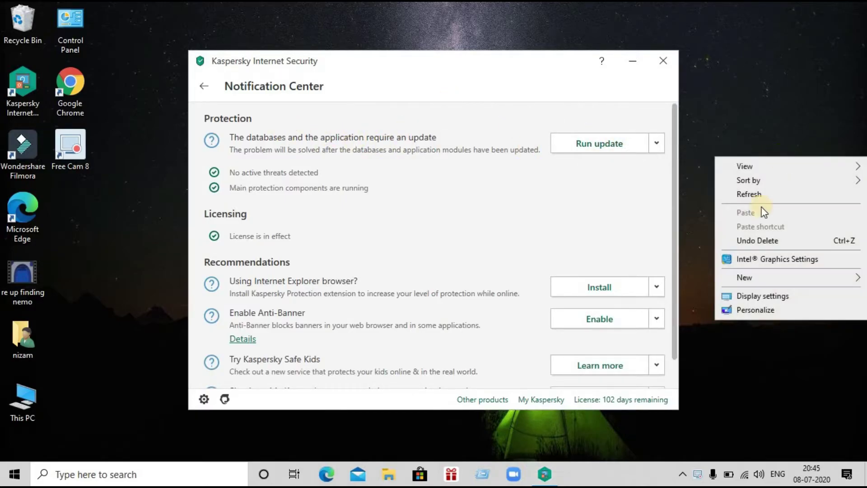
left_click(748, 193)
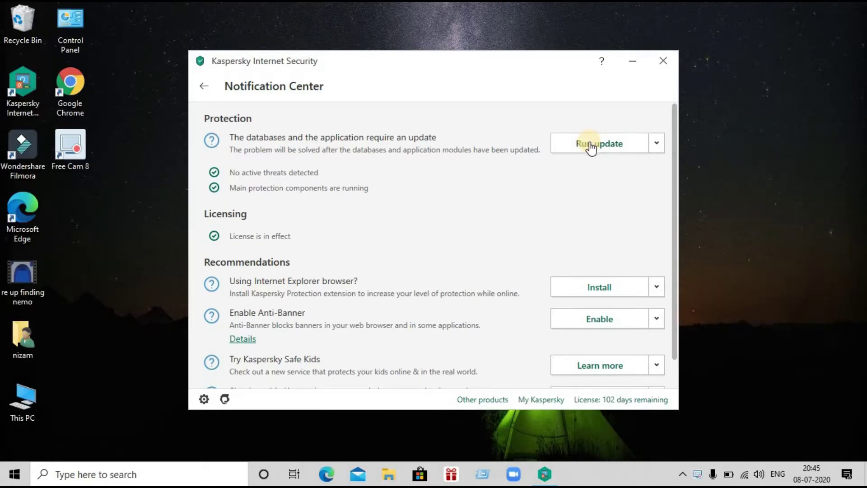
left_click(590, 145)
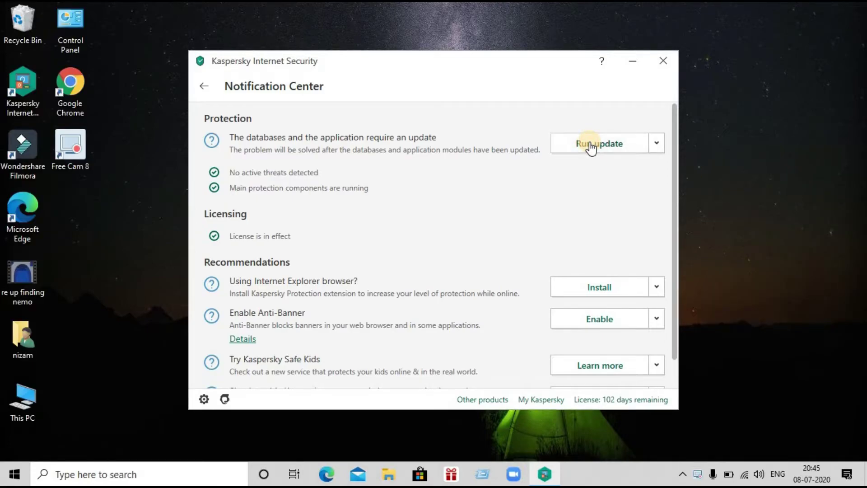
right_click(766, 183)
left_click(773, 220)
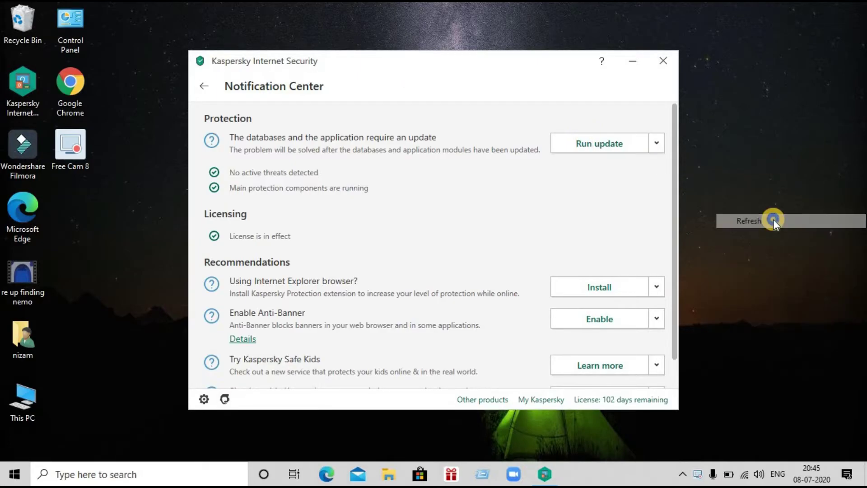
right_click(772, 219)
left_click(760, 255)
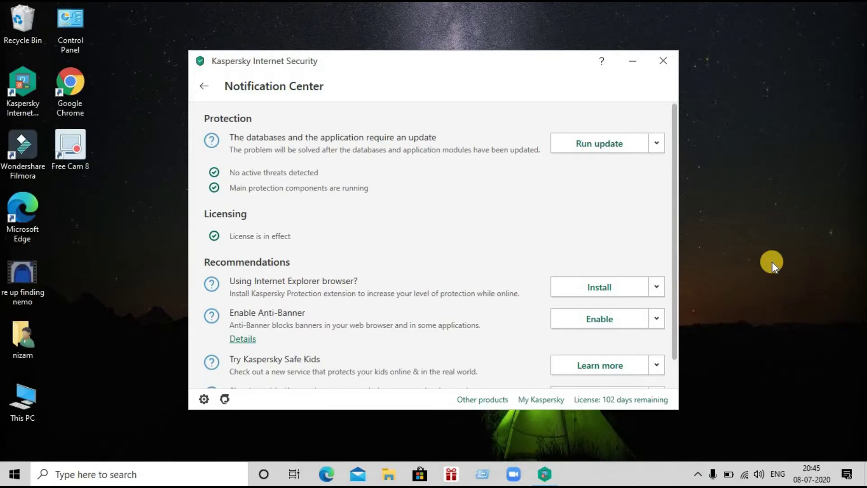
right_click(709, 148)
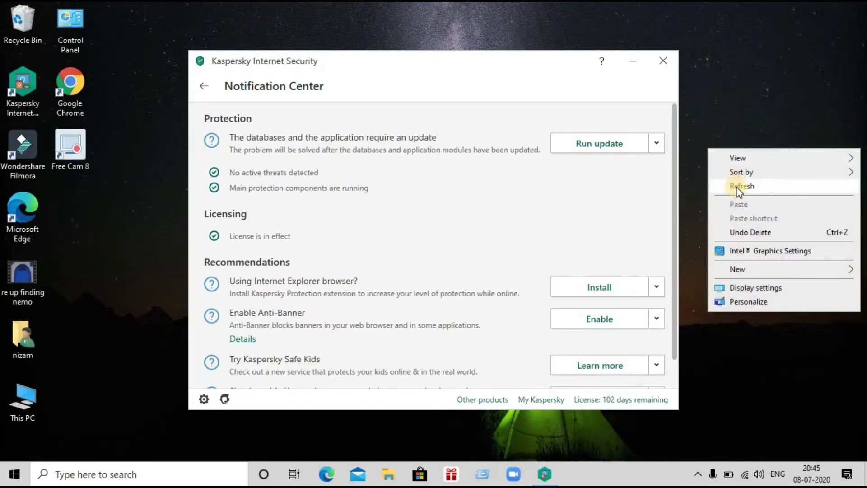
left_click(740, 187)
right_click(716, 185)
left_click(749, 218)
right_click(748, 218)
left_click(752, 259)
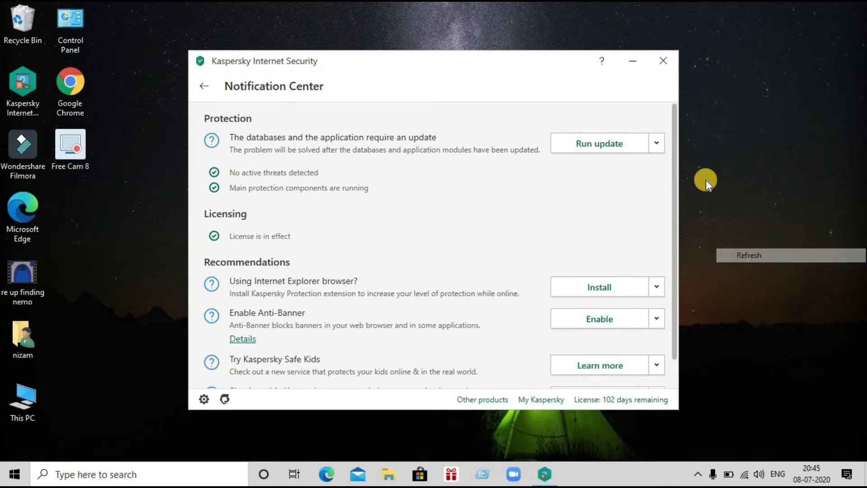
right_click(690, 143)
left_click(712, 183)
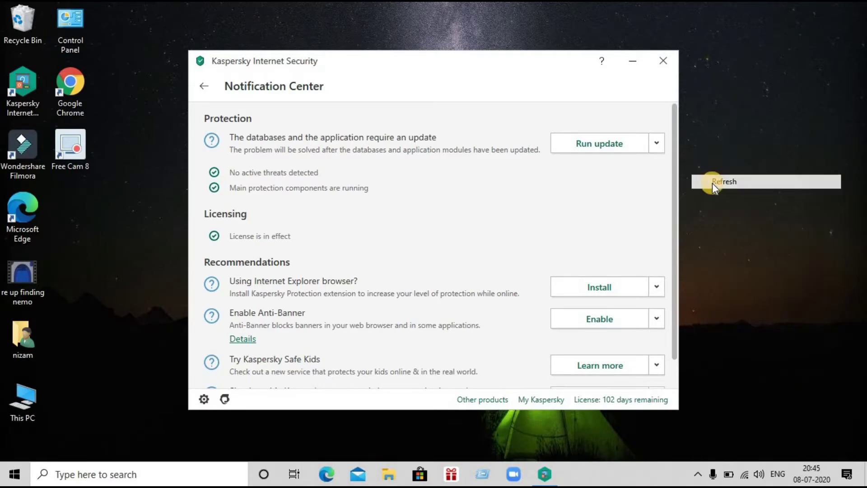
Return to the main window and run a Full Scan of the computer.
left_click(202, 93)
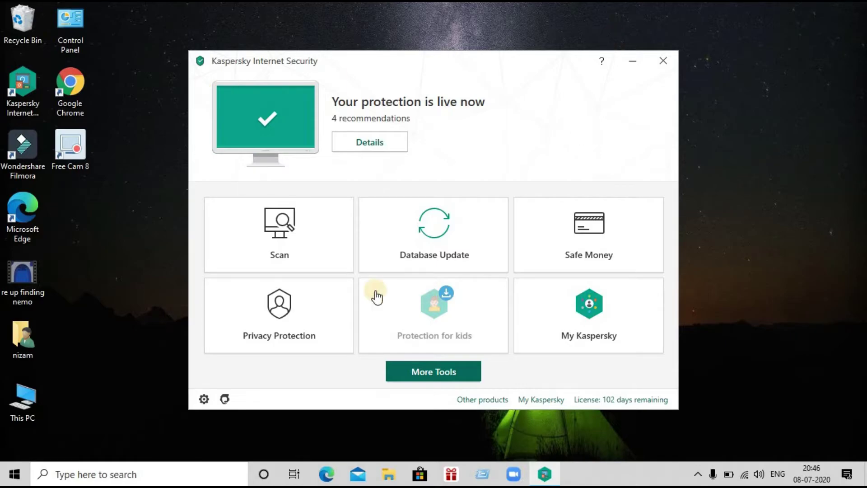
left_click(305, 256)
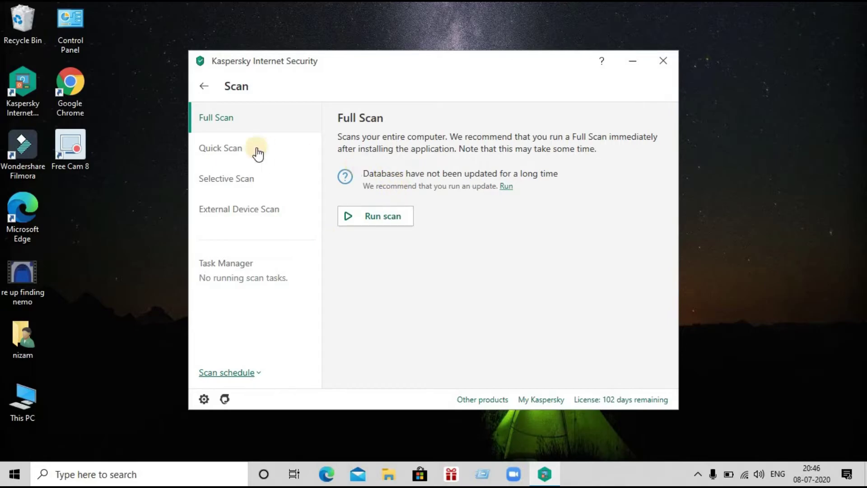
left_click(363, 219)
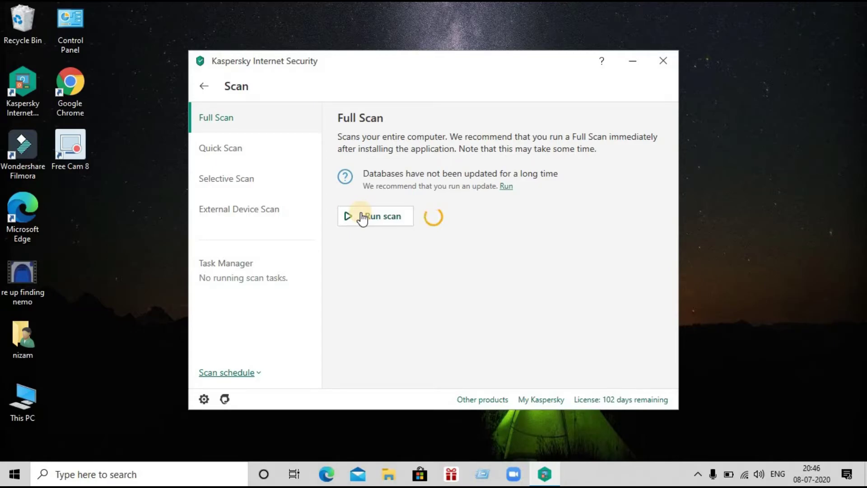
right_click(818, 110)
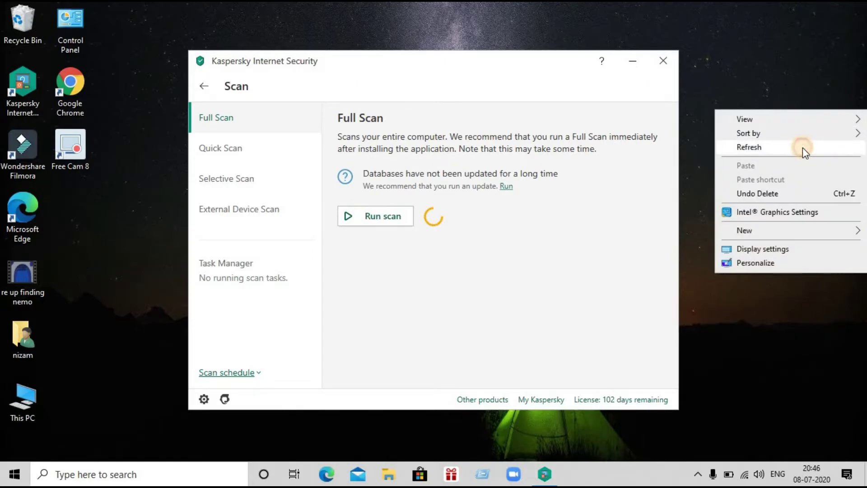
left_click(803, 149)
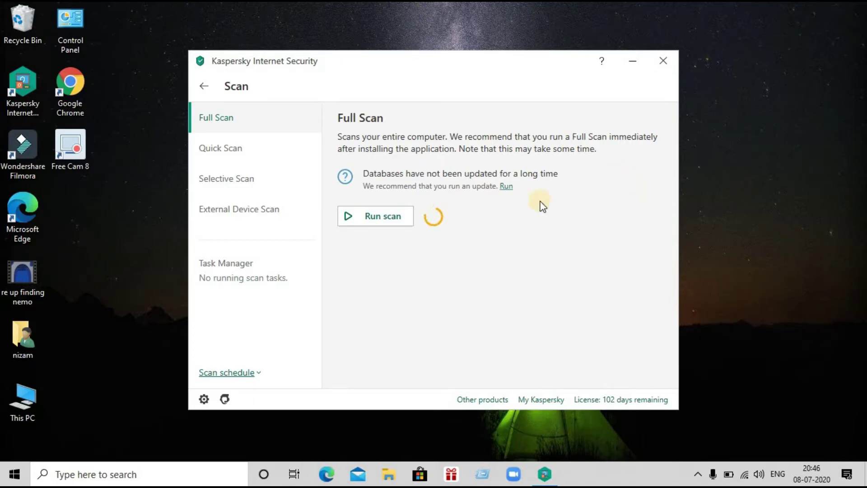
left_click(406, 228)
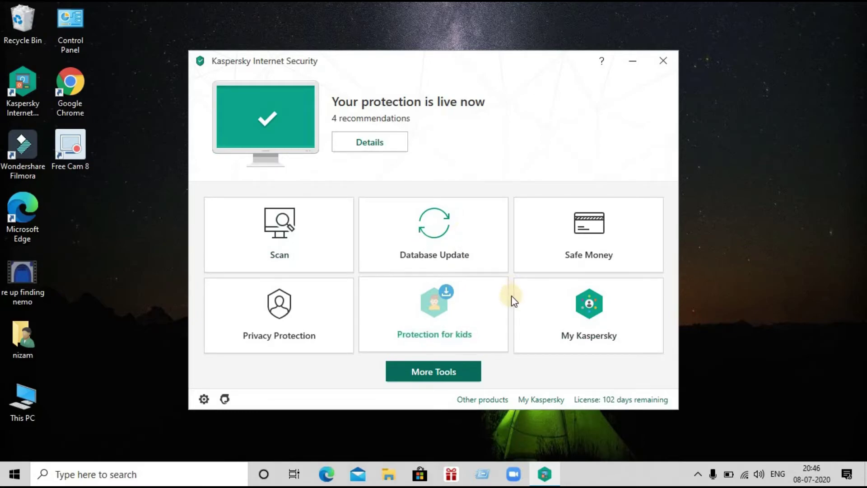
Run the databases and application update again from the Notification Center.
left_click(436, 370)
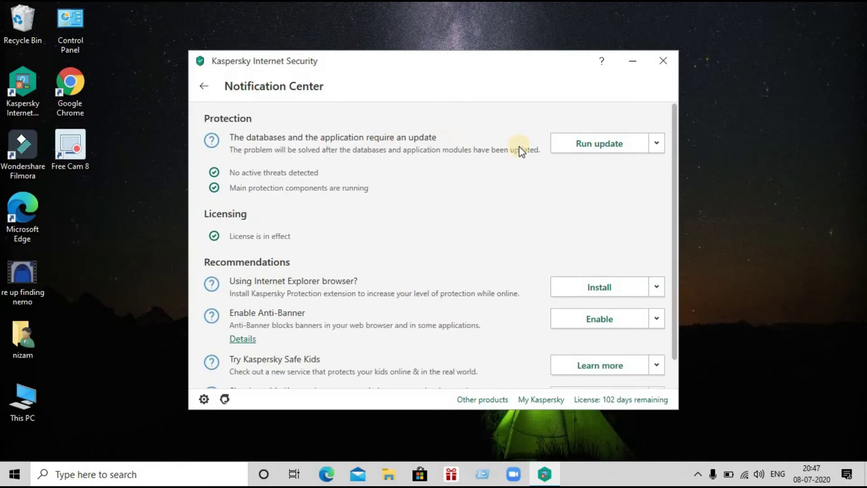
left_click(566, 146)
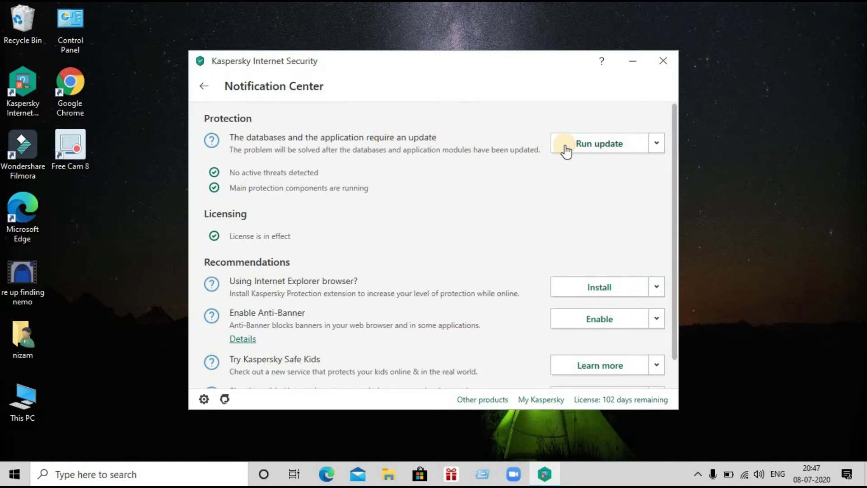